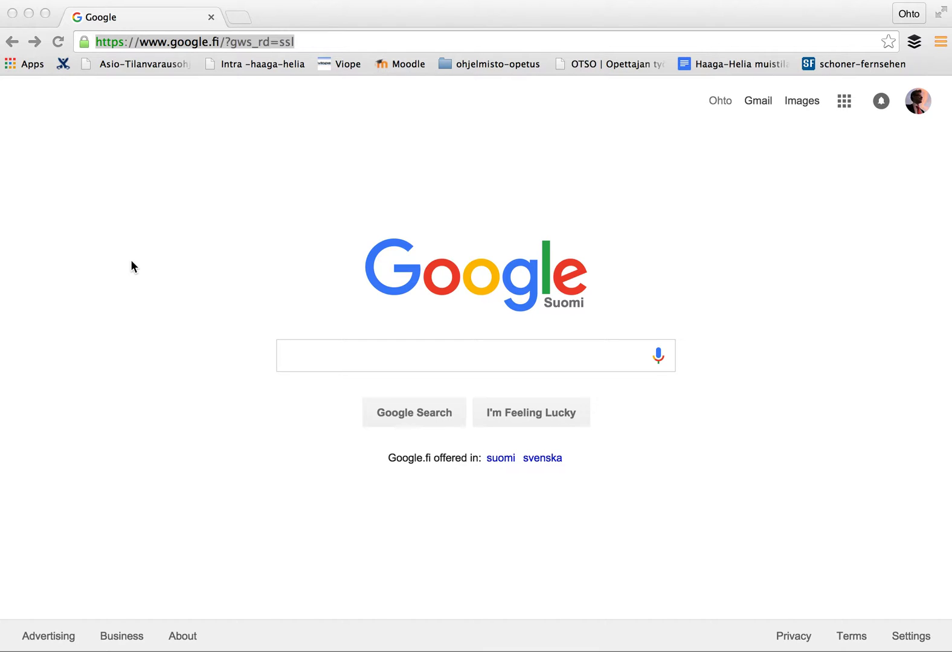
Focus the Google search box and begin a query with the letter b.
{"action": "left_click", "coordinate": [320, 361]}
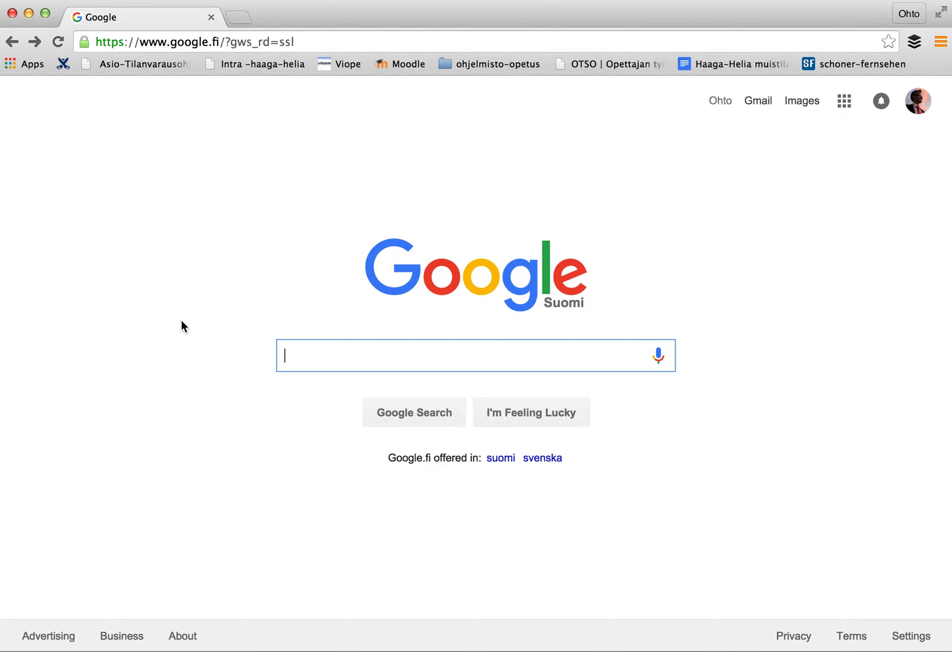
{"action": "type", "text": "b"}
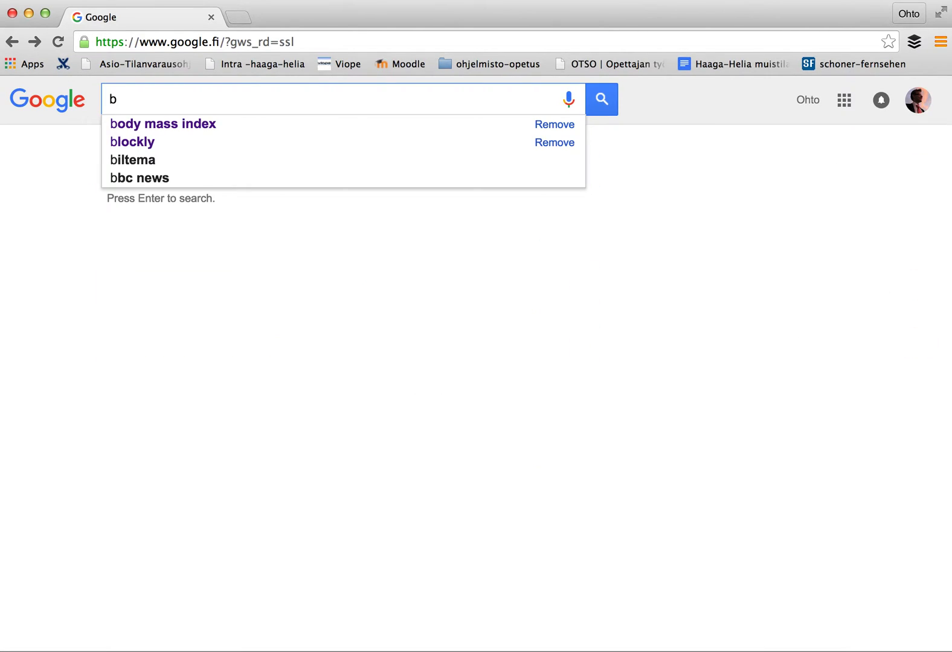
Search for 'body mass index' and highlight the CDC snippet defining BMI as weight over height squared.
{"action": "key", "text": "Down"}
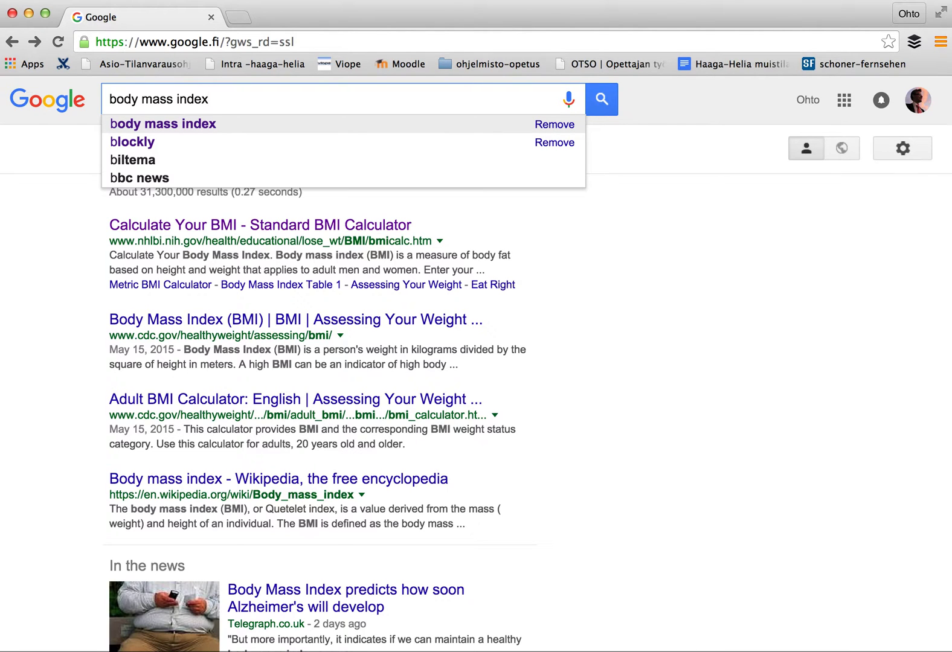
{"action": "key", "text": "Return"}
{"action": "scroll", "coordinate": [116, 338], "scroll_direction": "down", "scroll_amount": 2}
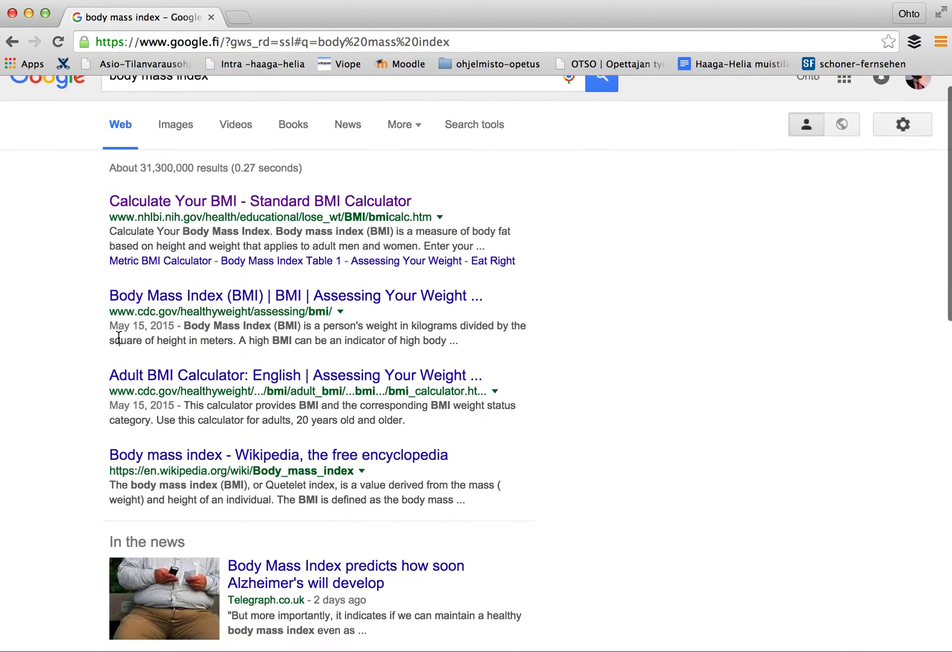
{"action": "scroll", "coordinate": [23, 335], "scroll_direction": "down", "scroll_amount": 1}
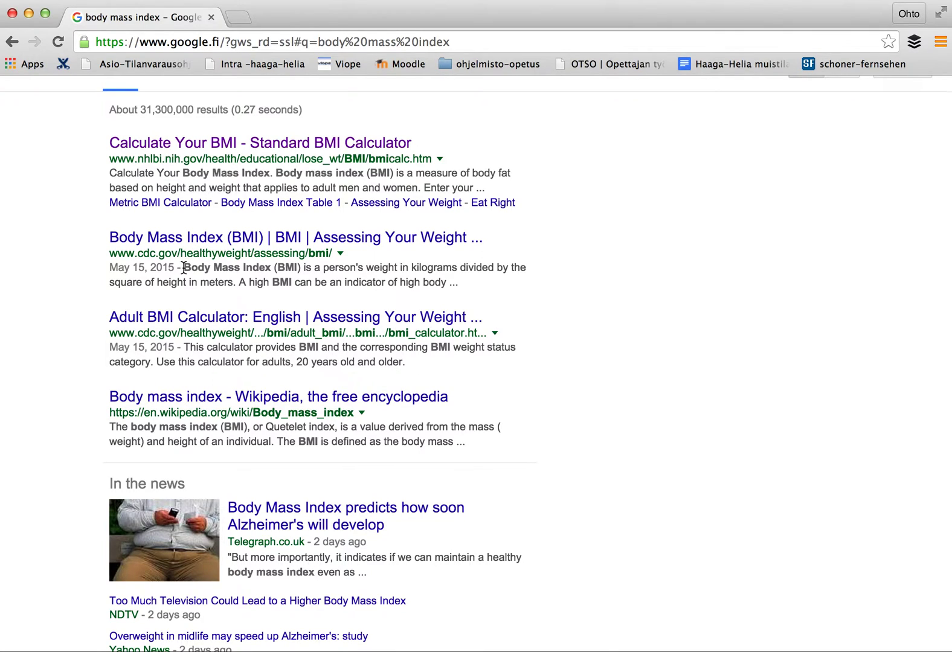
{"action": "left_click_drag", "start_coordinate": [184, 268], "coordinate": [235, 282]}
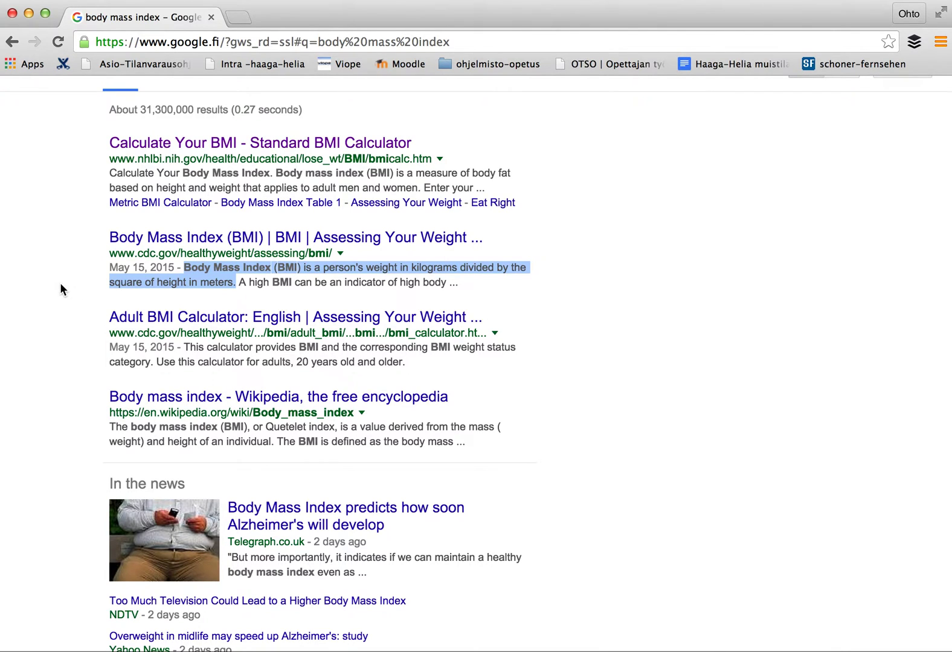
{"action": "left_click", "coordinate": [245, 291]}
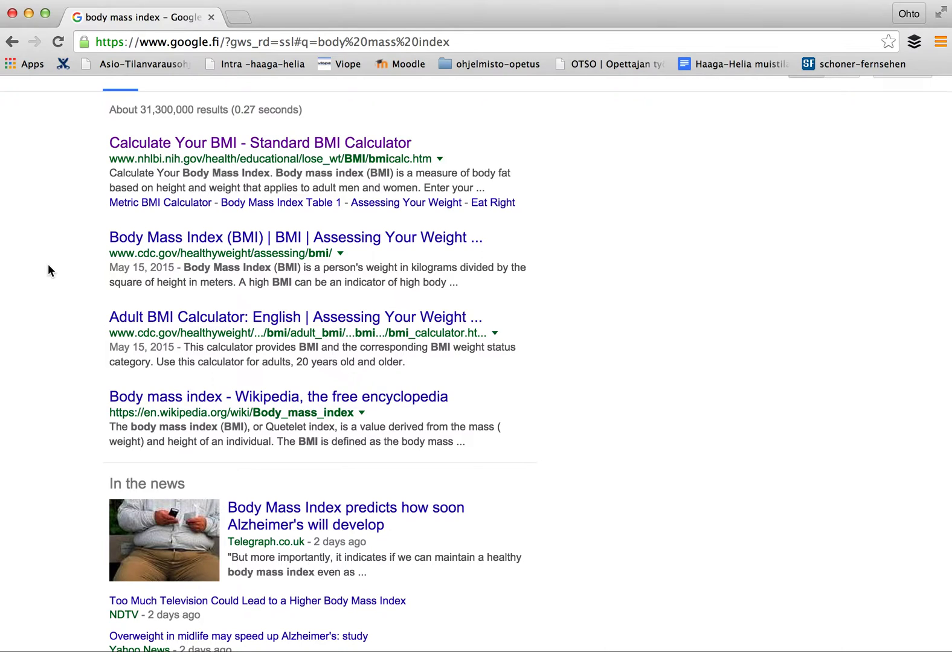
Load the pasted Blockly Code demo URL holding the loose BMI calculator blocks.
{"action": "left_click", "coordinate": [241, 41]}
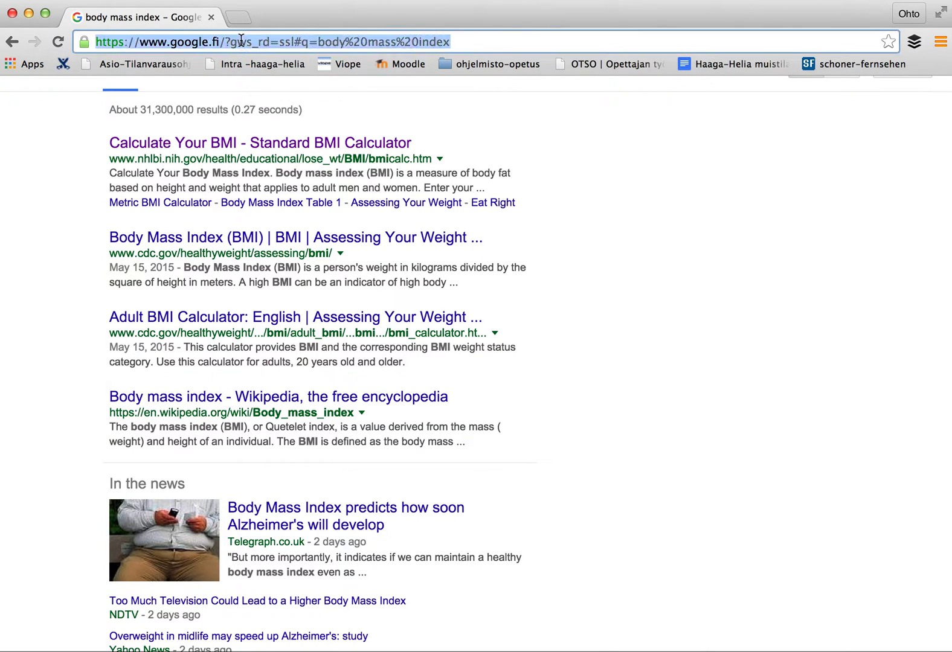
{"action": "type", "text": "https://blockly-demo.appspot.com/static/demos/code/index.html#ndfqj8"}
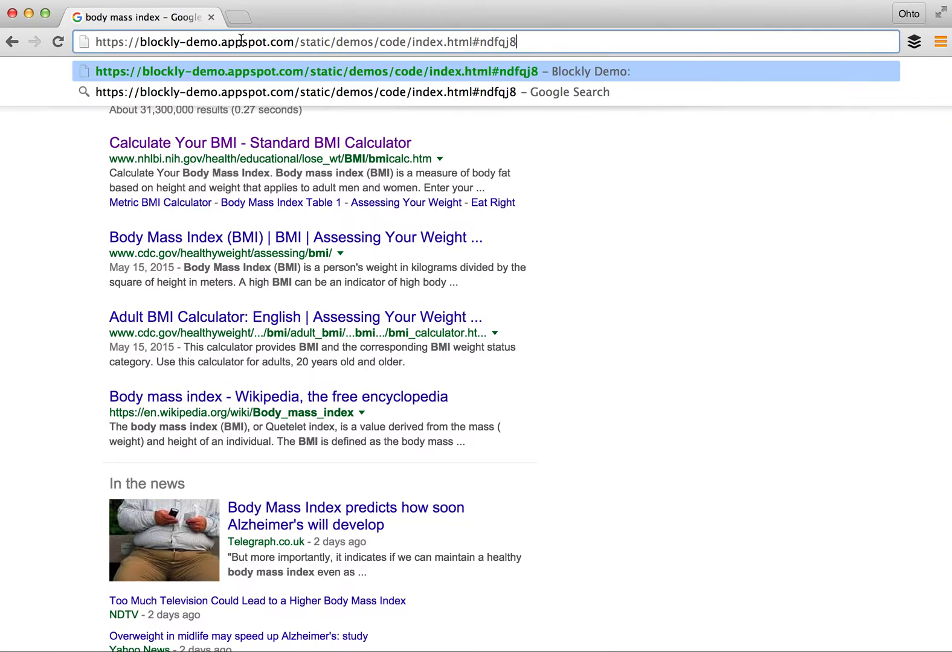
{"action": "key", "text": "Return"}
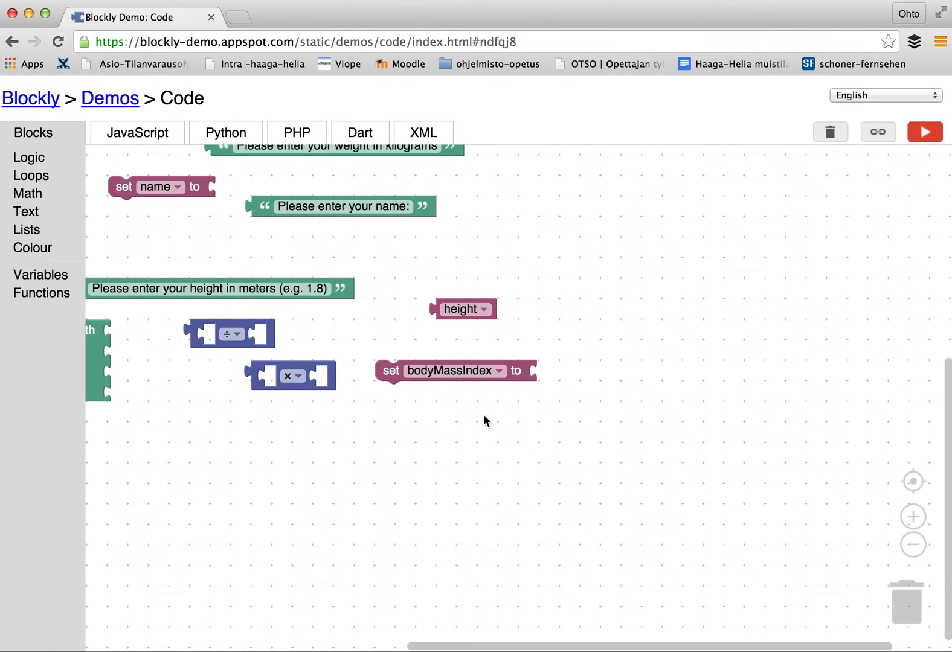
{"action": "left_click_drag", "start_coordinate": [441, 648], "coordinate": [322, 635]}
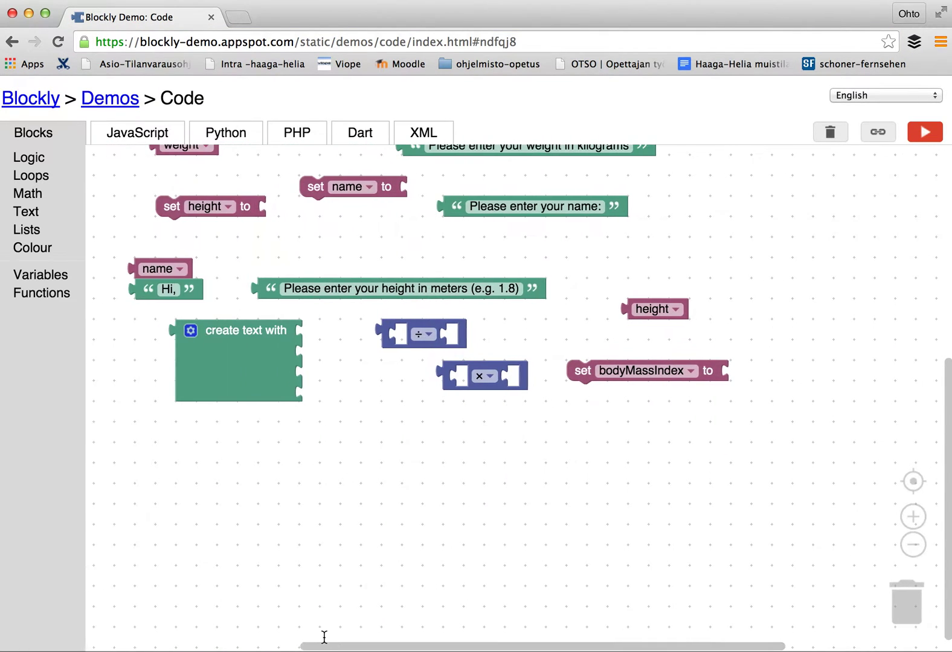
{"action": "scroll", "coordinate": [532, 517], "scroll_direction": "up", "scroll_amount": 5}
{"action": "scroll", "coordinate": [533, 517], "scroll_direction": "down", "scroll_amount": 5}
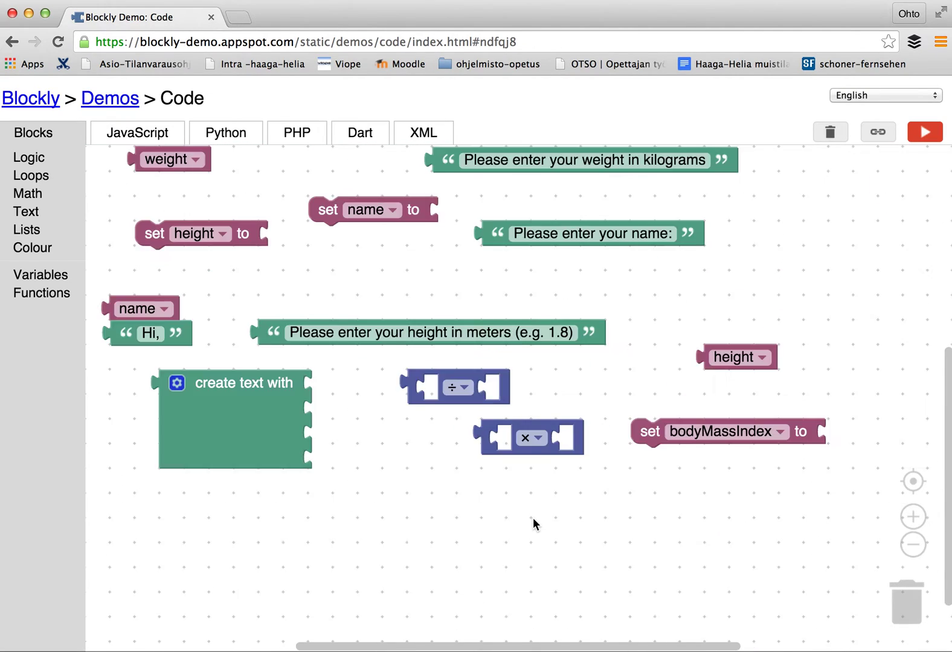
{"action": "scroll", "coordinate": [533, 517], "scroll_direction": "down", "scroll_amount": 6}
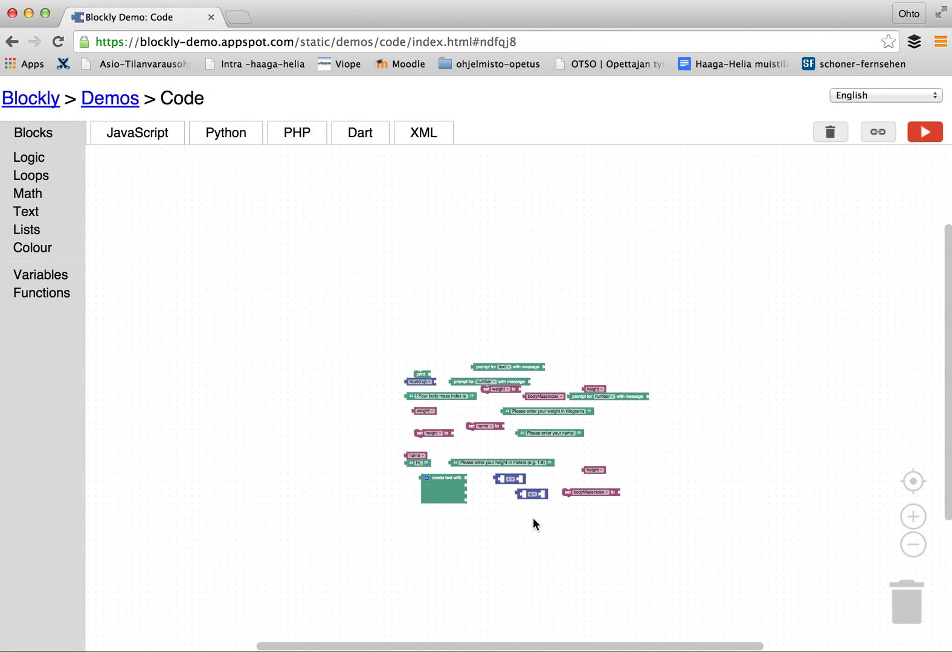
{"action": "scroll", "coordinate": [533, 517], "scroll_direction": "up", "scroll_amount": 5}
{"action": "scroll", "coordinate": [533, 517], "scroll_direction": "down", "scroll_amount": 5}
{"action": "scroll", "coordinate": [532, 517], "scroll_direction": "up", "scroll_amount": 3}
{"action": "scroll", "coordinate": [533, 517], "scroll_direction": "down", "scroll_amount": 1}
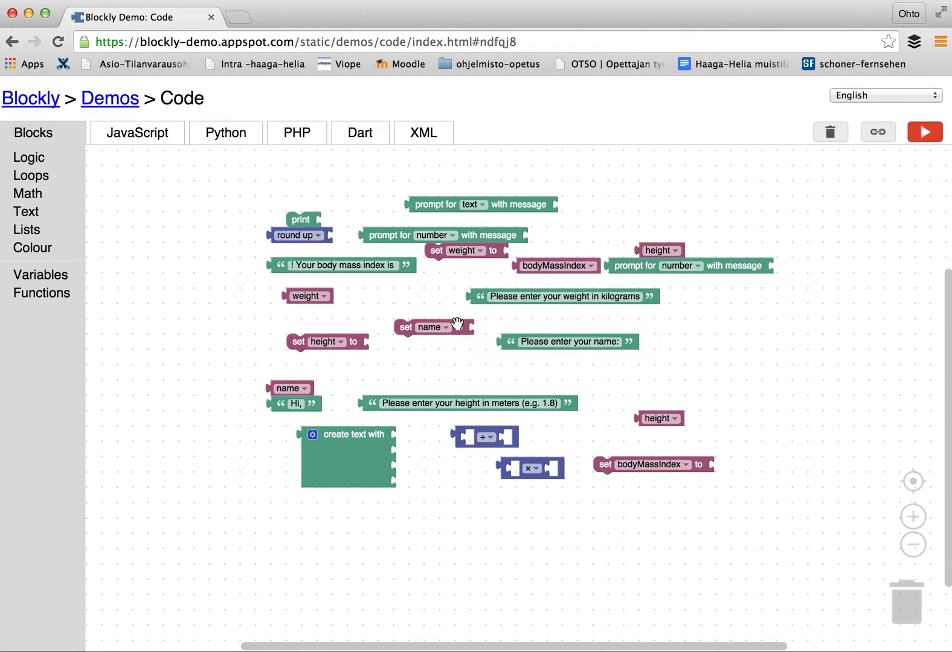
Move 'set name to' to the top left and plug the 'Please enter your name:' text into it.
{"action": "left_click_drag", "start_coordinate": [453, 325], "coordinate": [365, 164]}
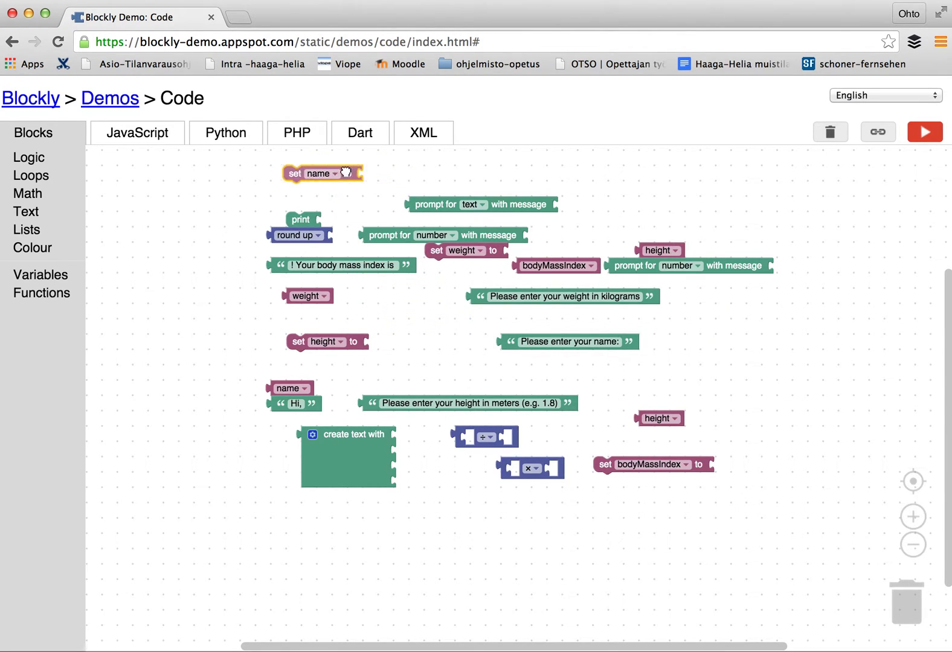
{"action": "left_click_drag", "start_coordinate": [364, 164], "coordinate": [331, 171]}
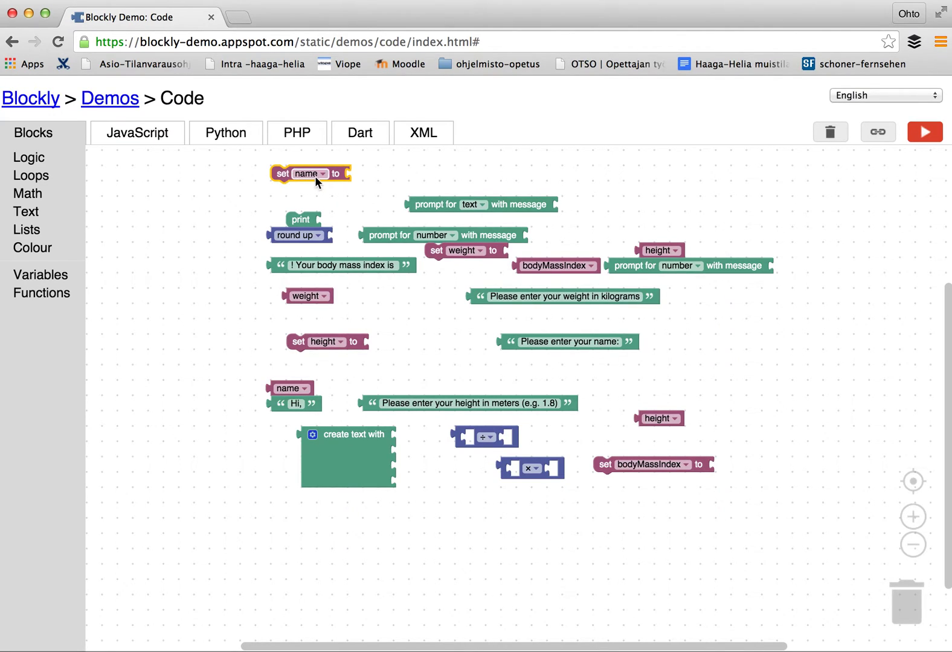
{"action": "left_click_drag", "start_coordinate": [631, 342], "coordinate": [524, 201]}
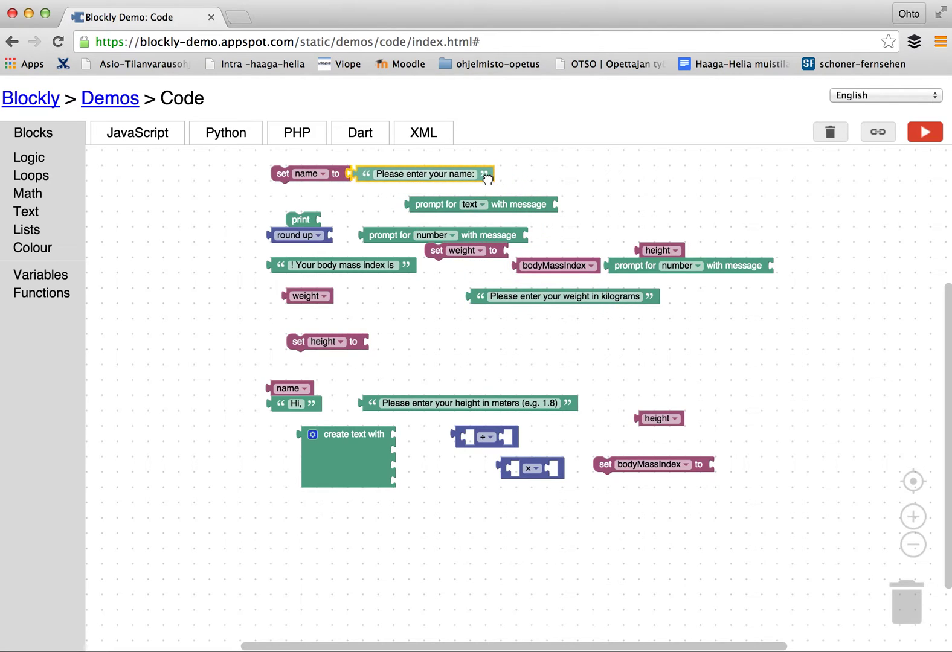
{"action": "left_click_drag", "start_coordinate": [524, 201], "coordinate": [483, 176]}
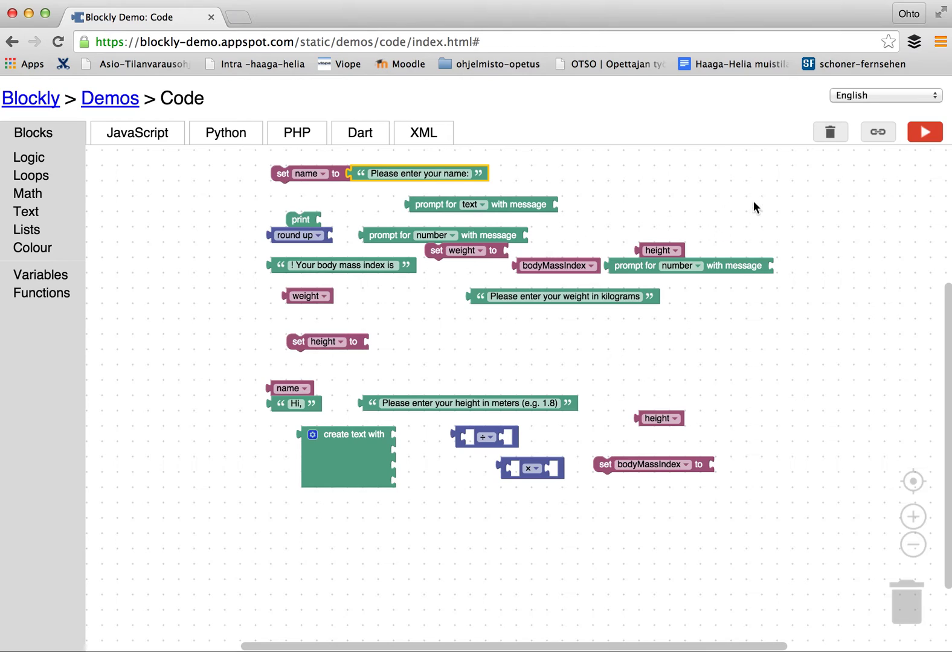
Move the 'set weight to' block beside the weight-in-kilograms prompt text.
{"action": "left_click", "coordinate": [504, 252]}
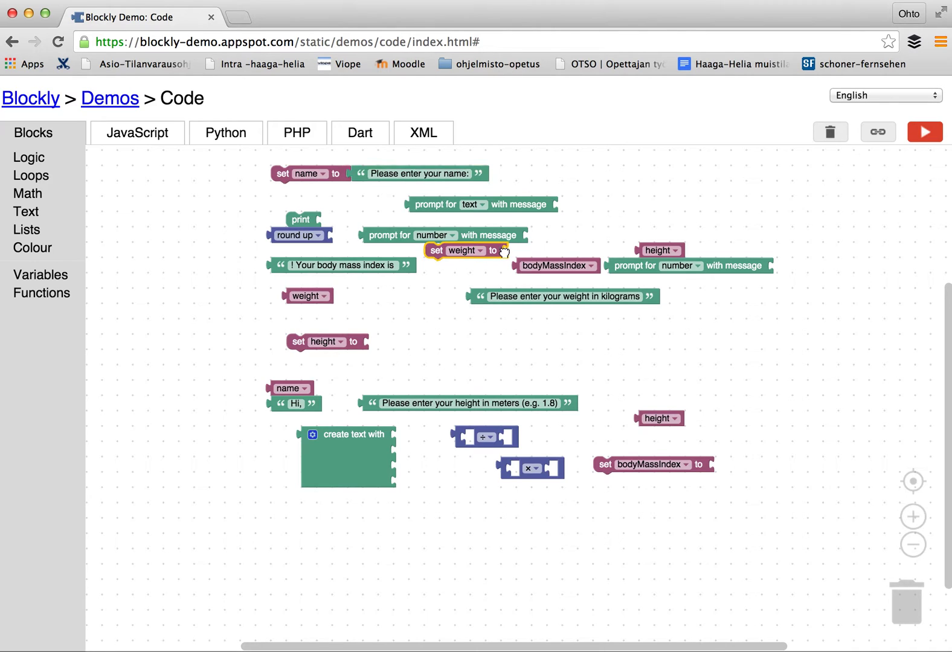
{"action": "left_click_drag", "start_coordinate": [504, 252], "coordinate": [344, 193]}
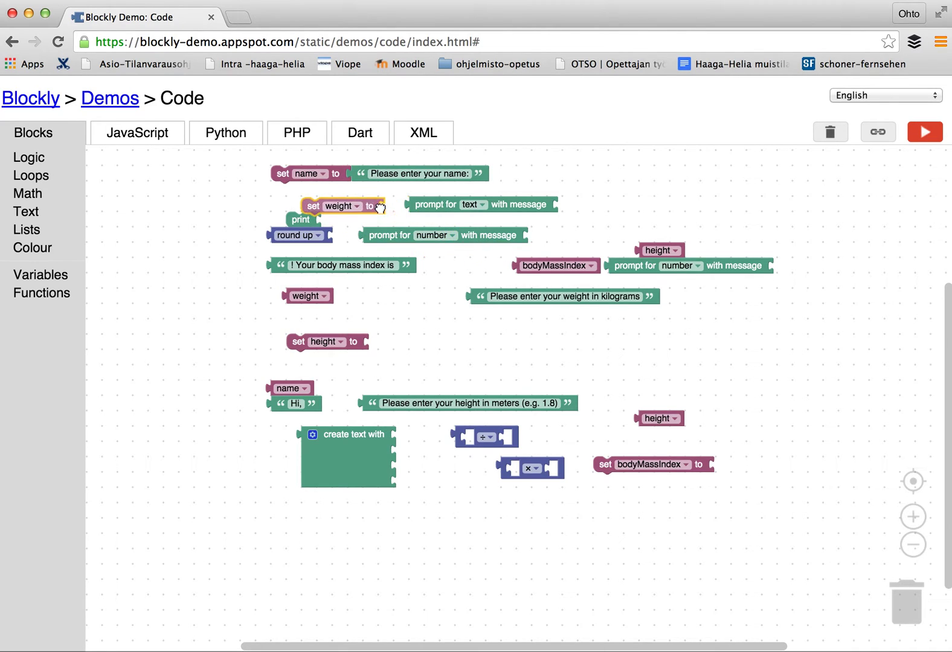
{"action": "left_click_drag", "start_coordinate": [344, 193], "coordinate": [435, 297]}
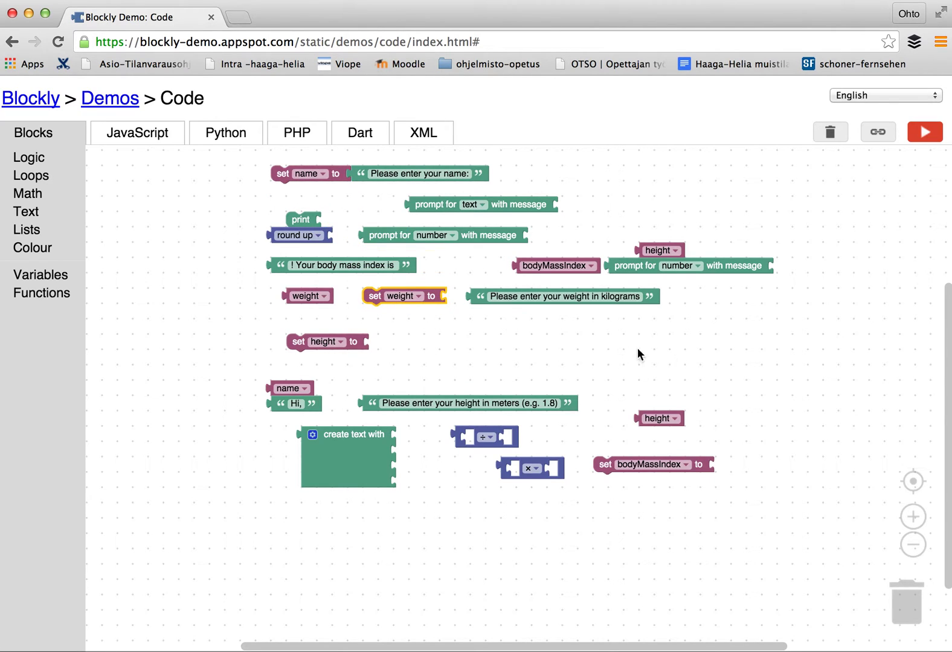
{"action": "left_click", "coordinate": [927, 134]}
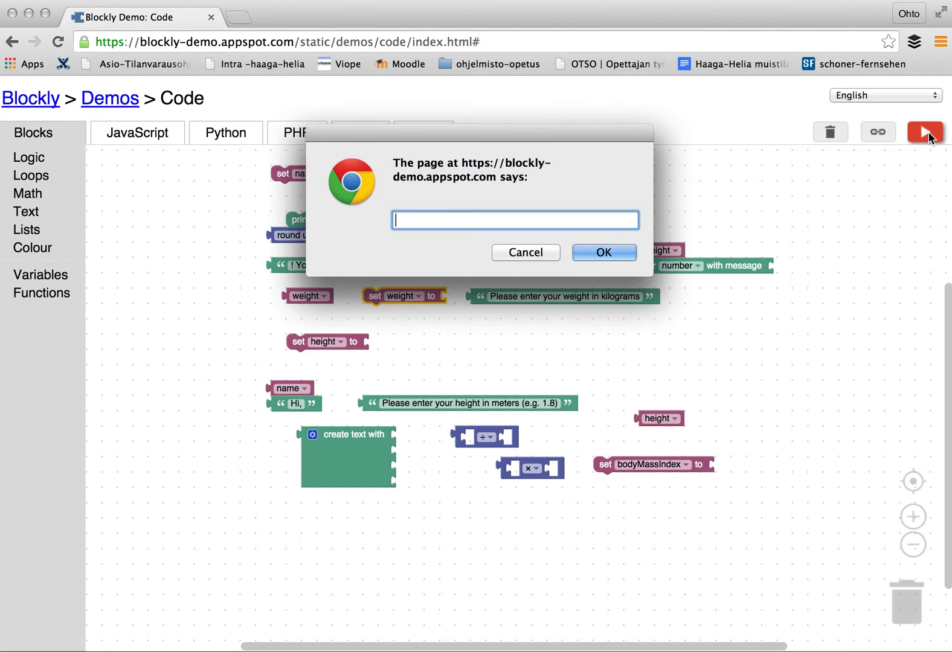
{"action": "left_click", "coordinate": [527, 255]}
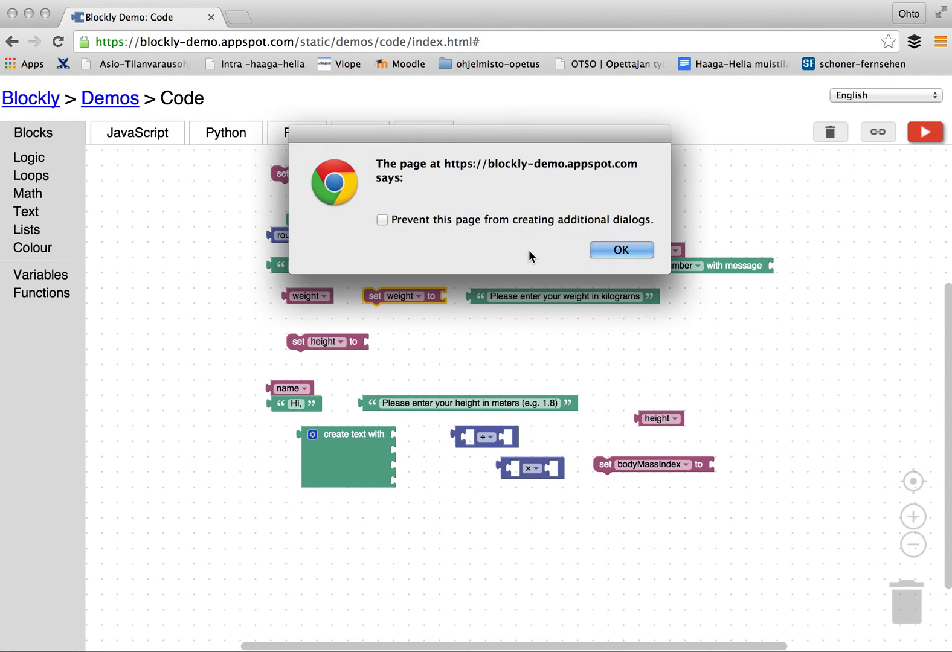
{"action": "left_click", "coordinate": [611, 253]}
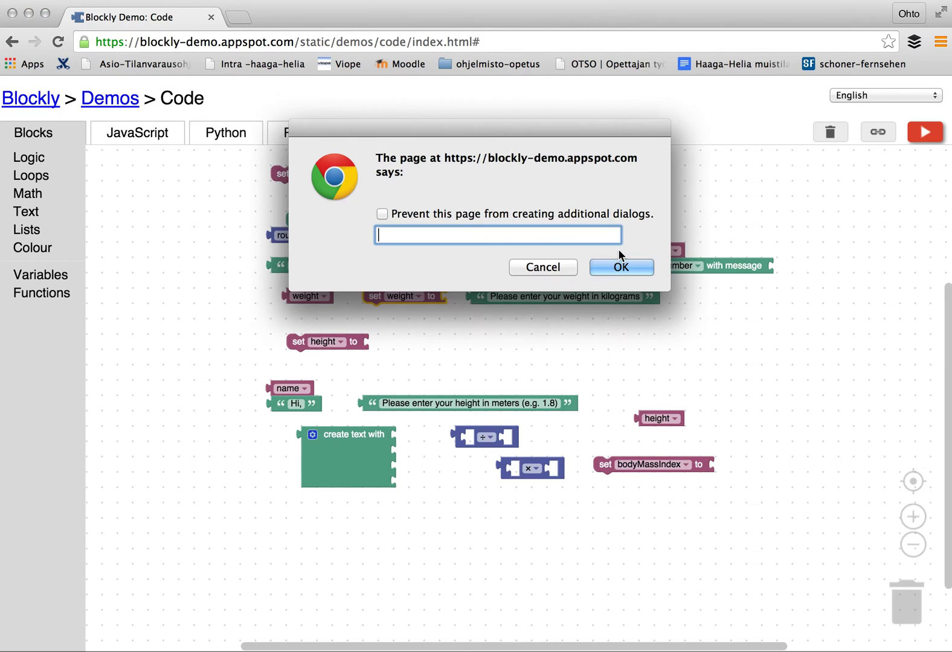
{"action": "left_click", "coordinate": [544, 269]}
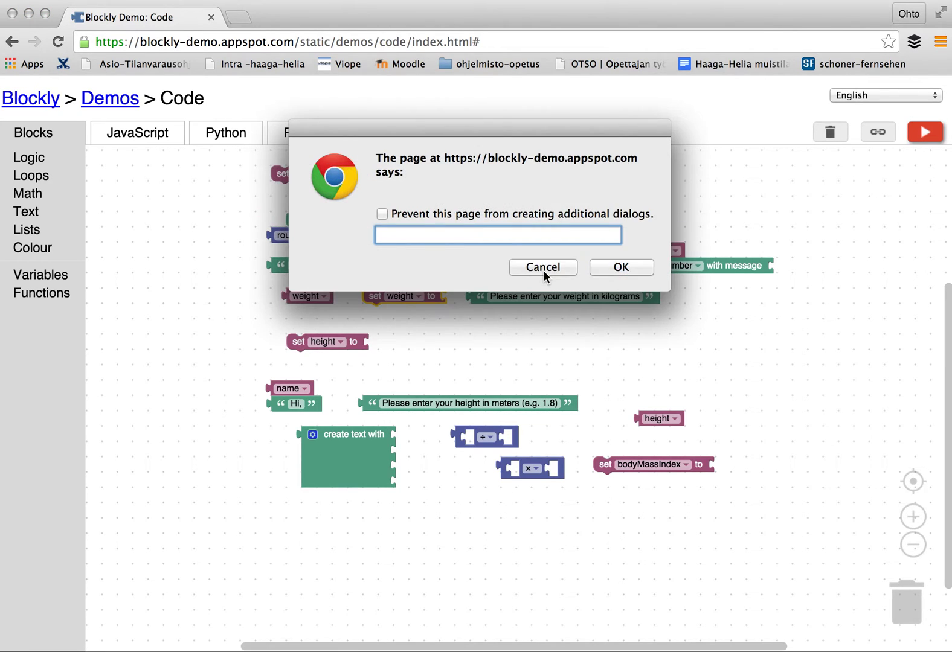
{"action": "left_click", "coordinate": [544, 267]}
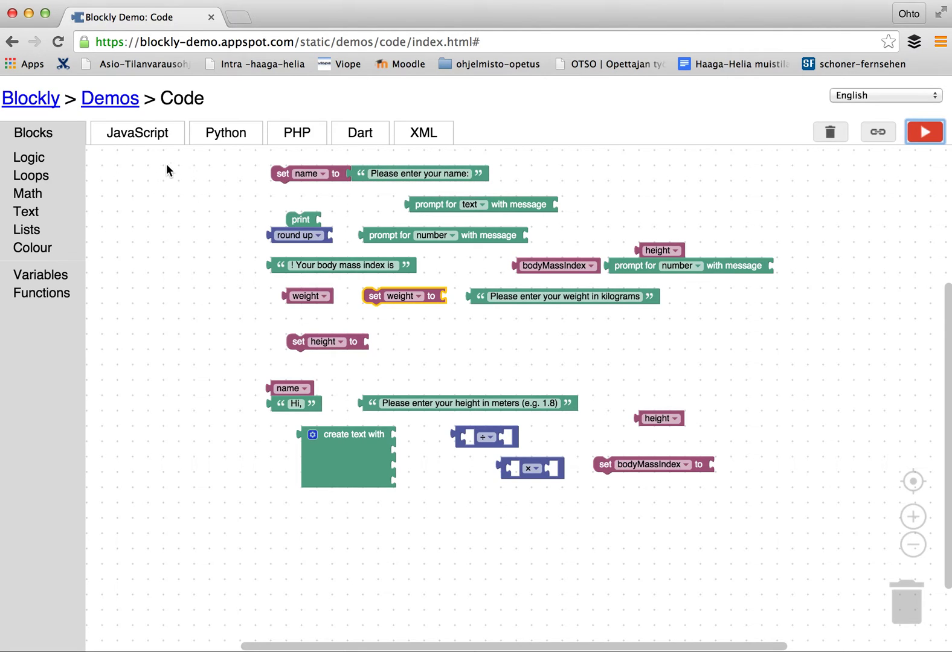
{"action": "left_click", "coordinate": [145, 139]}
{"action": "left_click", "coordinate": [233, 146]}
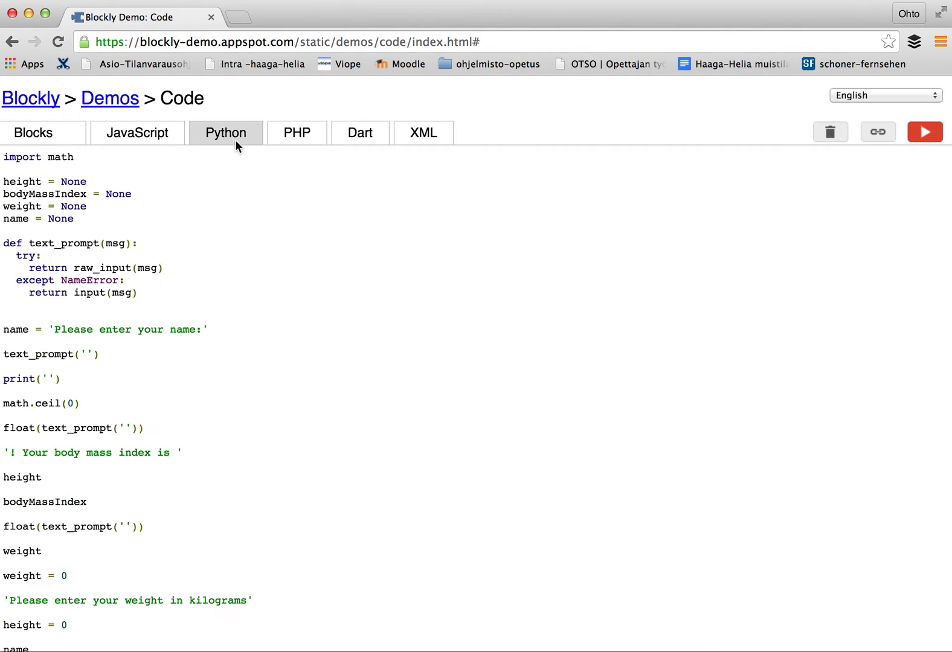
{"action": "left_click", "coordinate": [302, 143]}
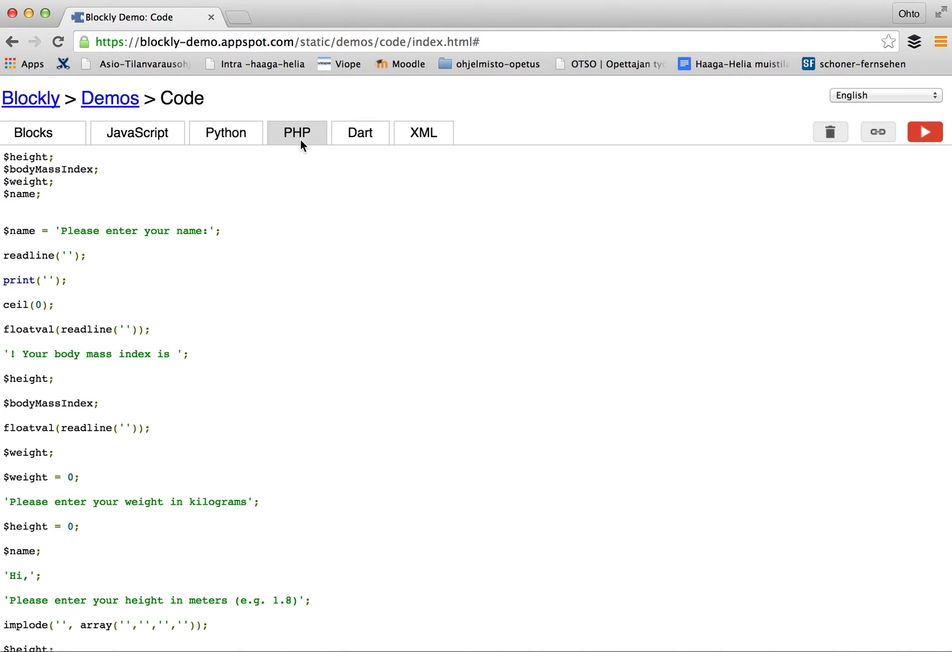
{"action": "left_click", "coordinate": [41, 140]}
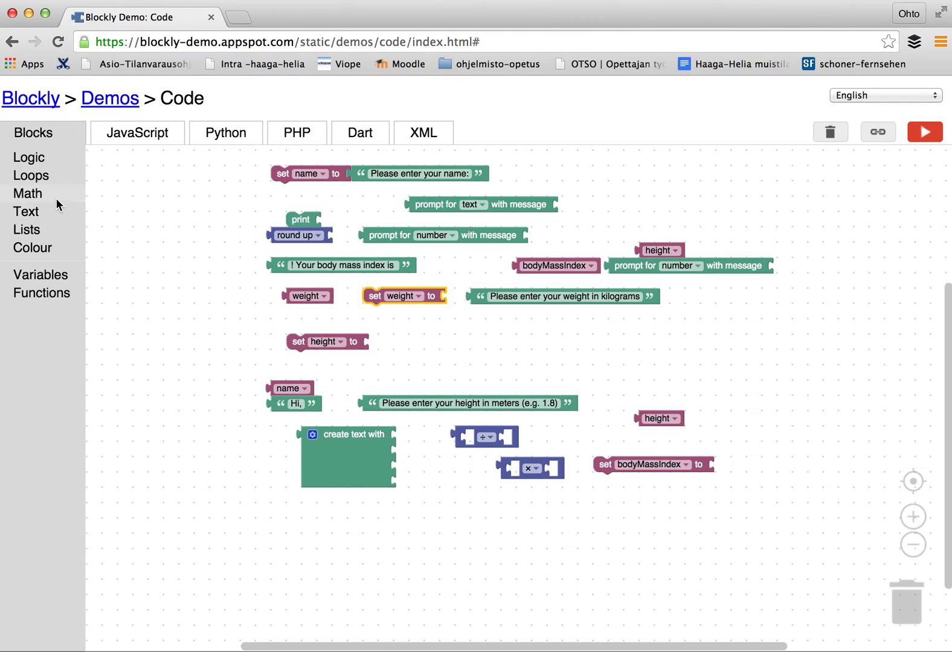
{"action": "left_click", "coordinate": [28, 179]}
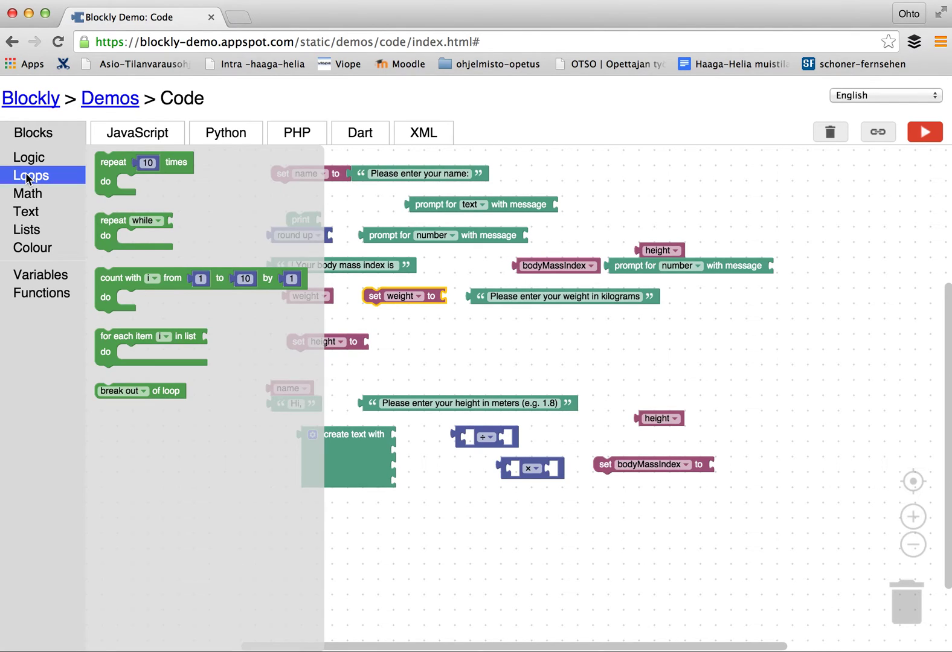
{"action": "left_click", "coordinate": [35, 157]}
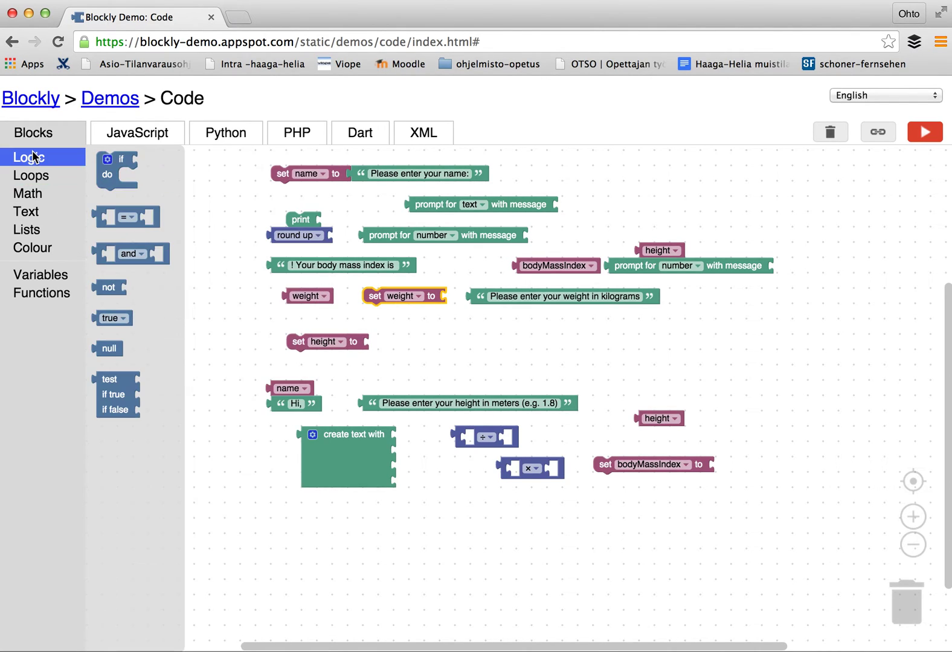
{"action": "left_click", "coordinate": [30, 191]}
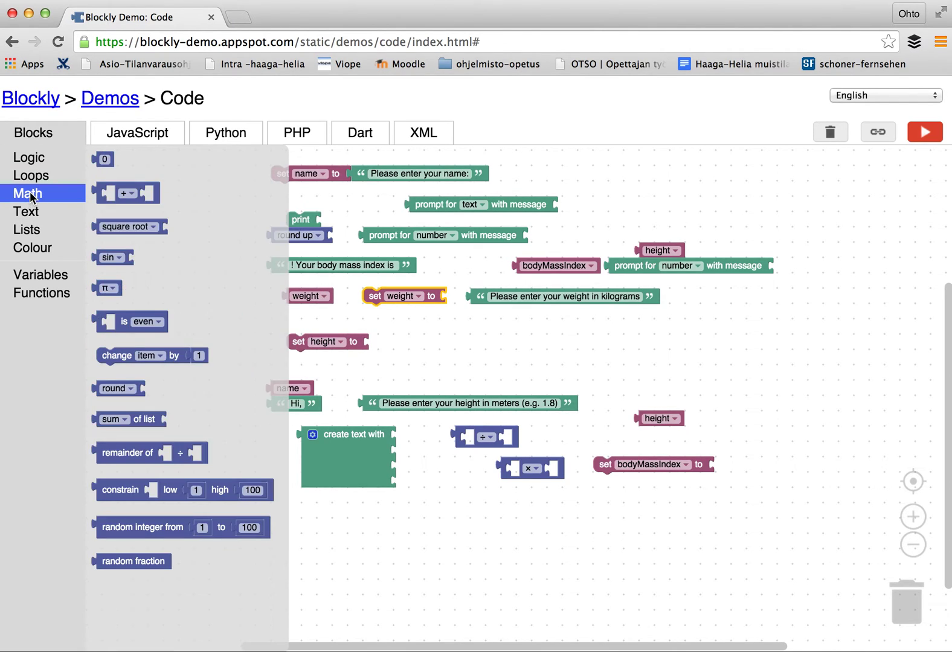
{"action": "left_click", "coordinate": [33, 158]}
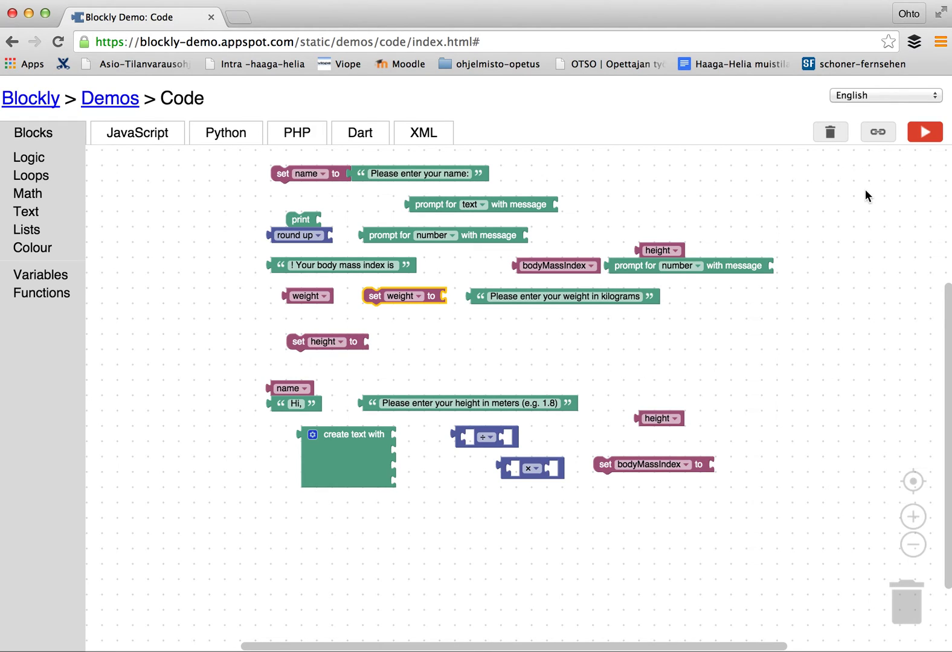
Save the blocks with the link button and select the generated share URL in the address bar.
{"action": "left_click", "coordinate": [875, 133]}
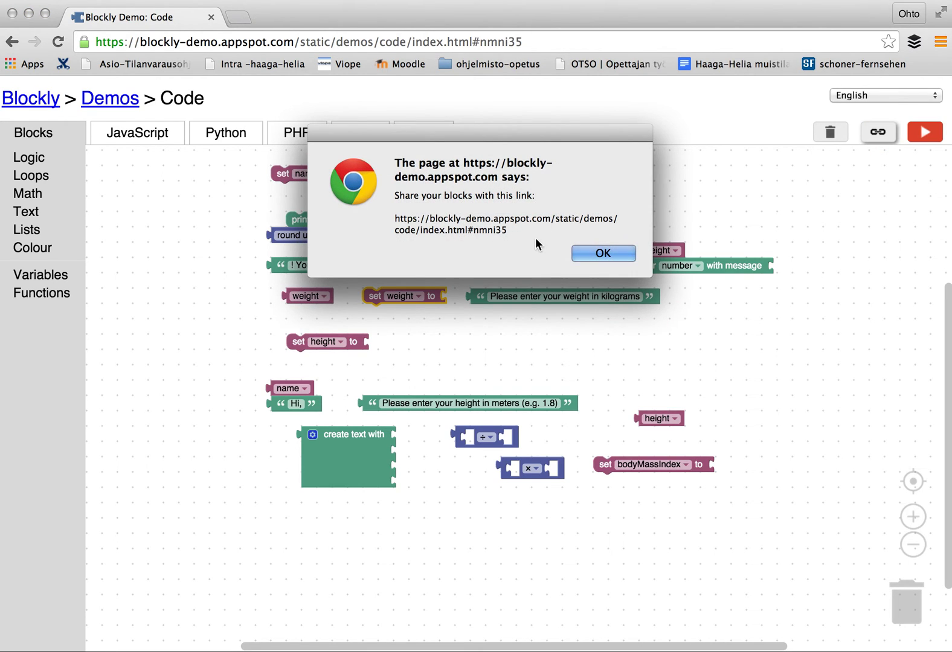
{"action": "left_click", "coordinate": [604, 253]}
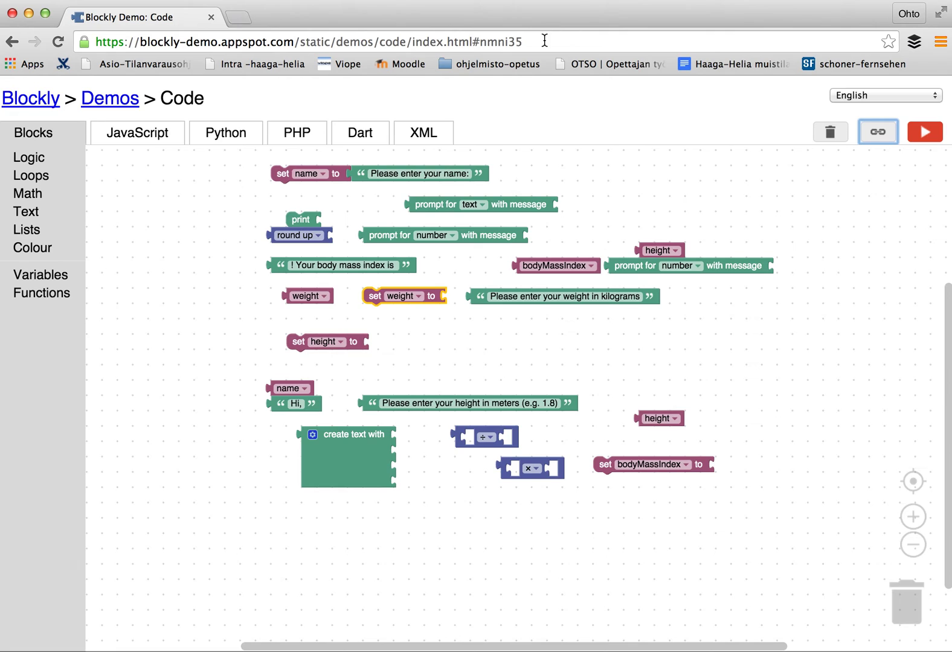
{"action": "double_click", "coordinate": [544, 41]}
{"action": "triple_click", "coordinate": [544, 41]}
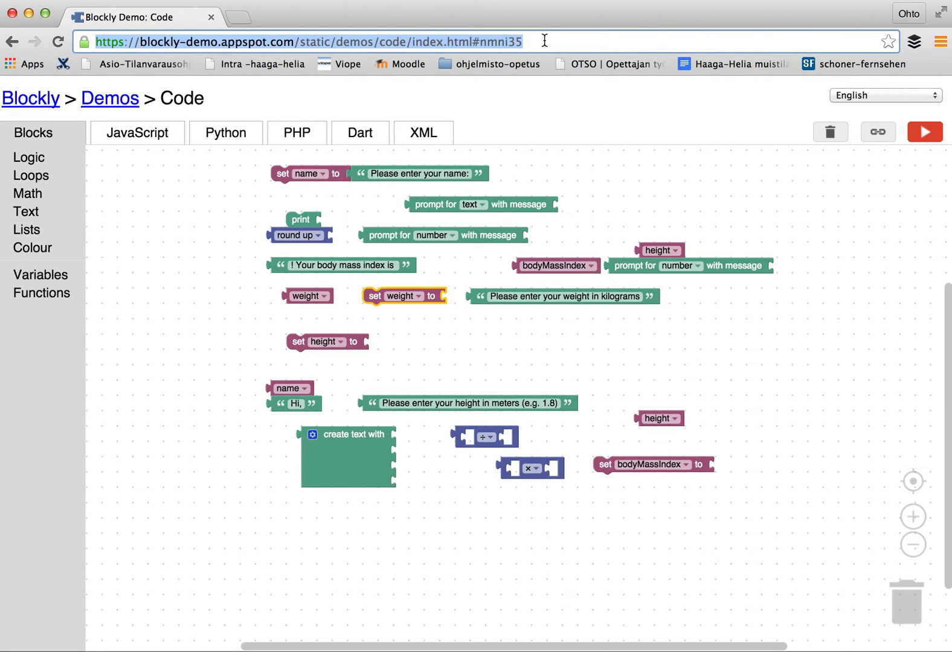
{"action": "left_click", "coordinate": [532, 41]}
{"action": "left_click_drag", "start_coordinate": [553, 41], "coordinate": [109, 28]}
Regenerate the share link, ending #nmni35, and reselect the full address.
{"action": "left_click", "coordinate": [878, 136]}
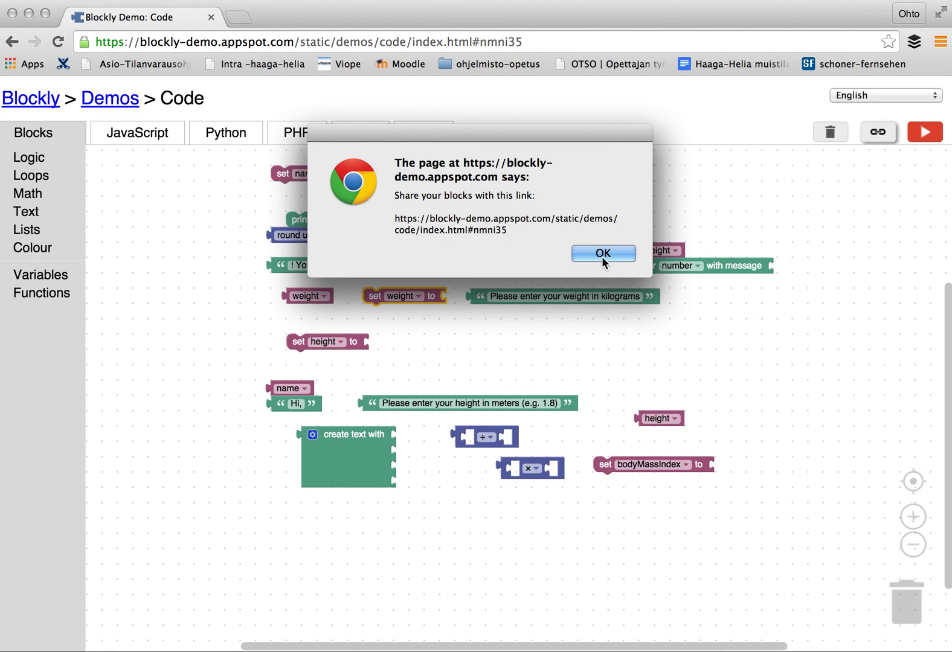
{"action": "left_click", "coordinate": [602, 257]}
{"action": "left_click", "coordinate": [540, 38]}
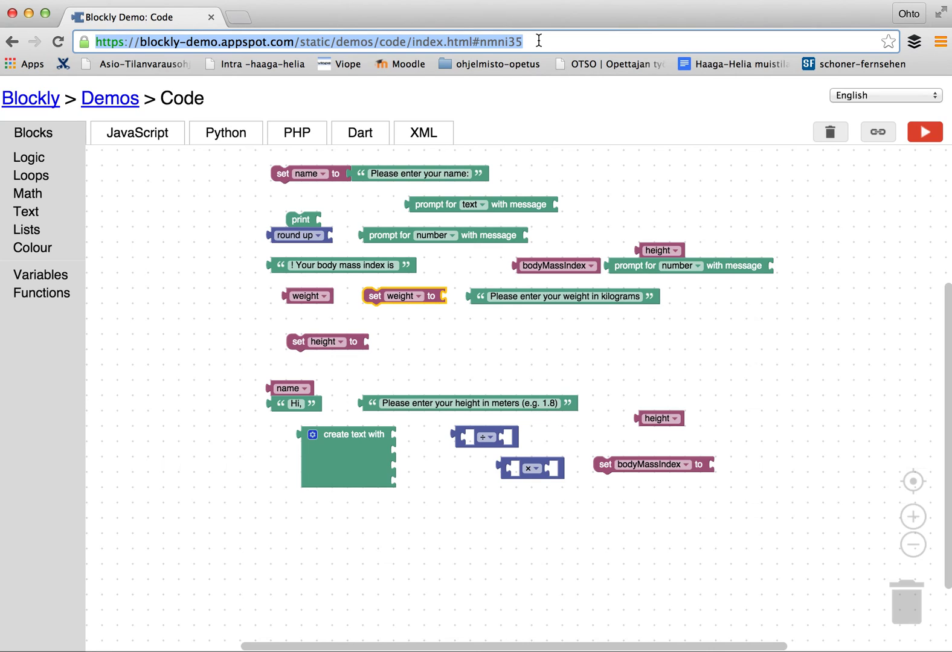
{"action": "triple_click", "coordinate": [540, 41]}
{"action": "left_click", "coordinate": [221, 330]}
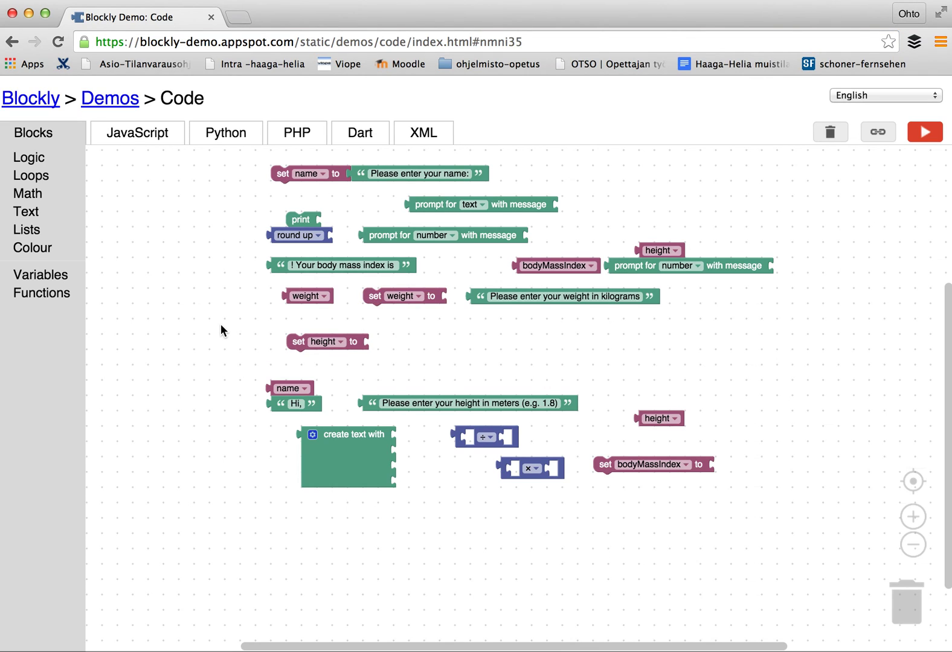